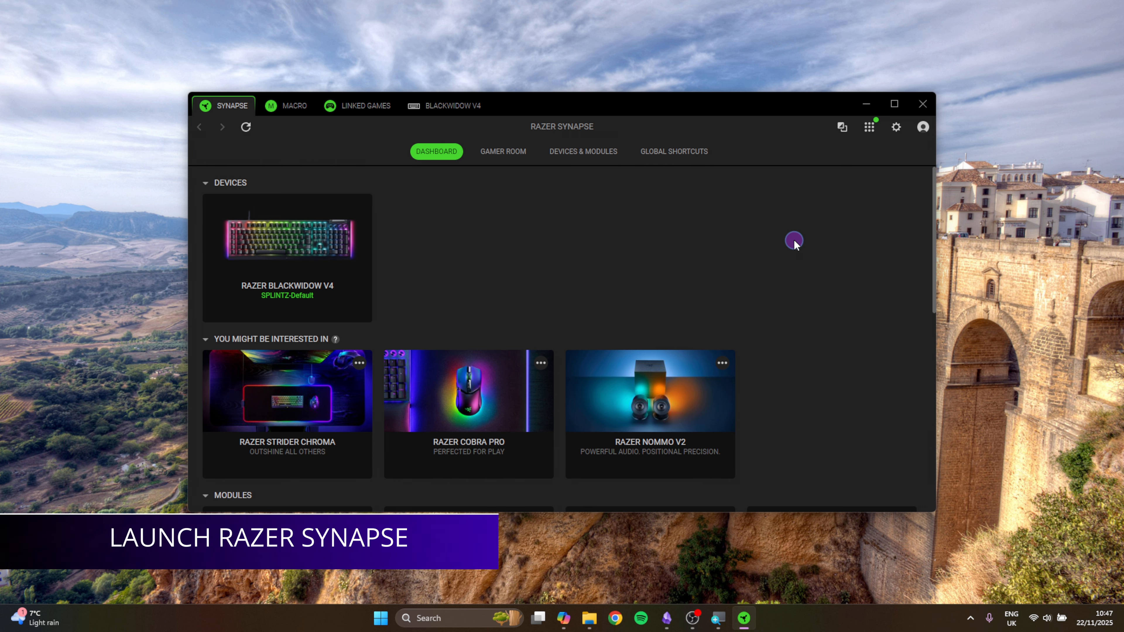
# Step: Maximize the Razer Synapse window and show the Devices & Modules page to check that the Macro module is installed
pyautogui.click(896, 105)
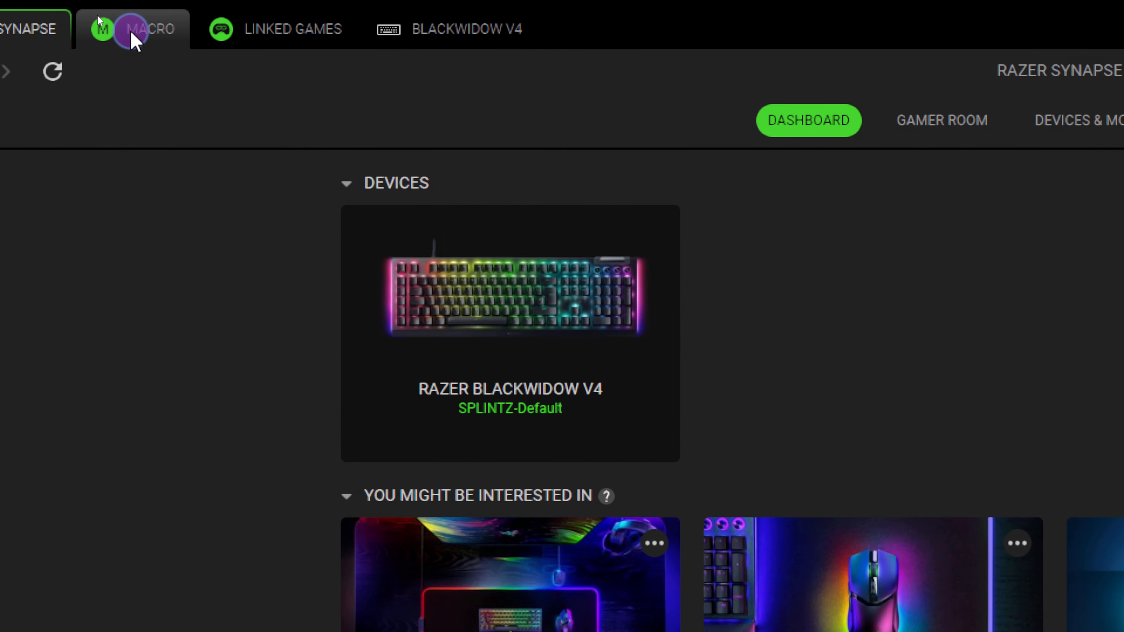
pyautogui.click(130, 30)
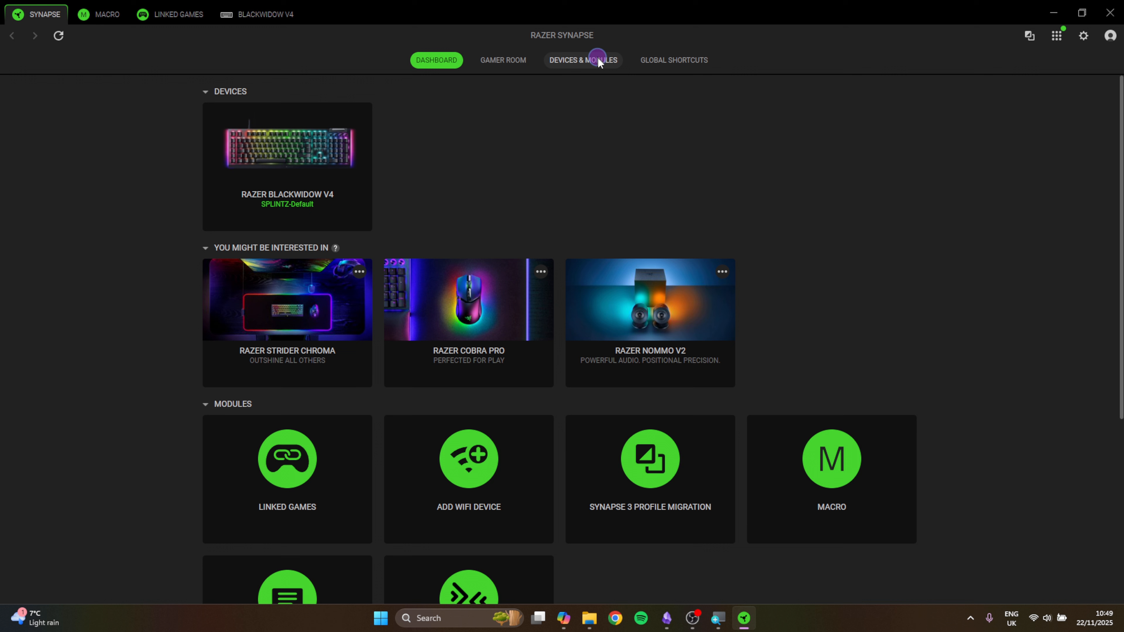
pyautogui.click(579, 61)
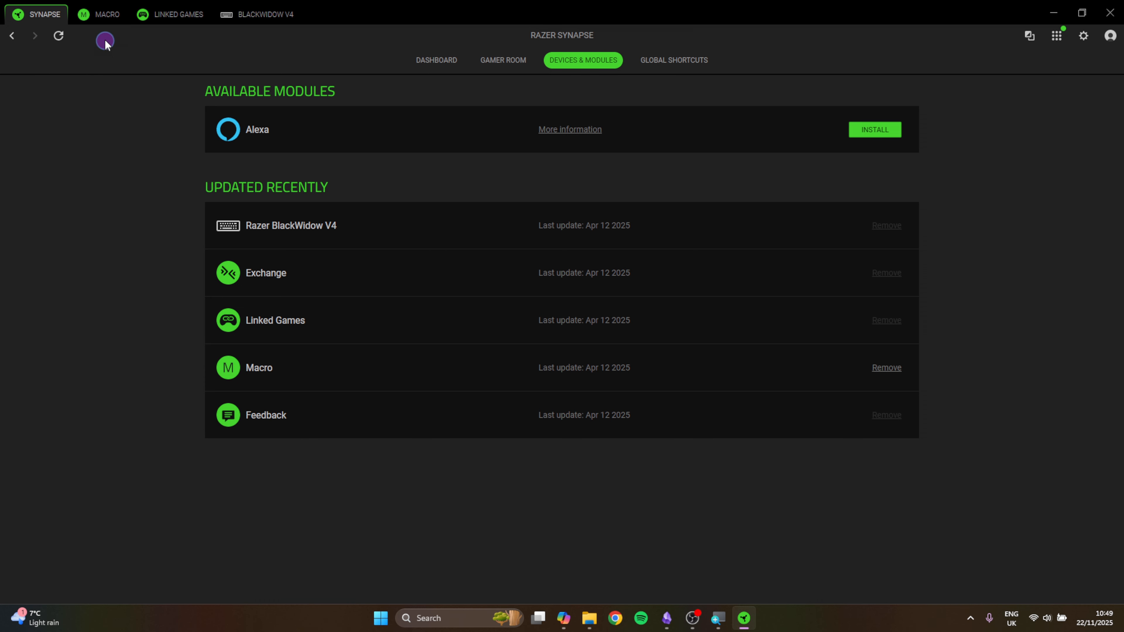
# Step: Create a new macro in the Macro module and add a delay as its first action
pyautogui.click(99, 21)
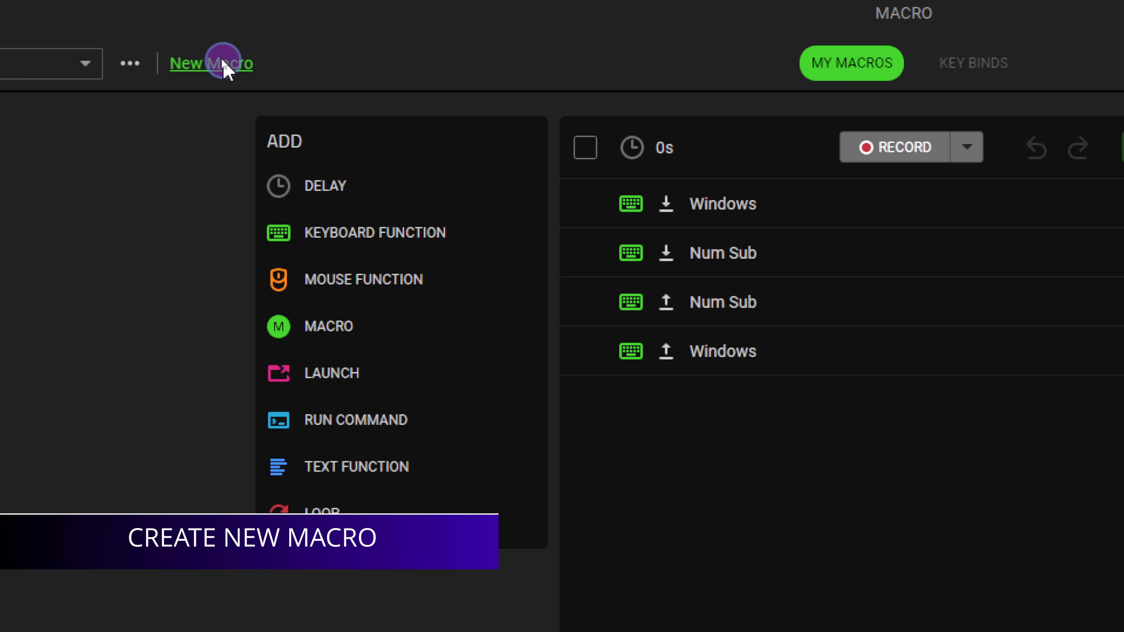
pyautogui.click(223, 61)
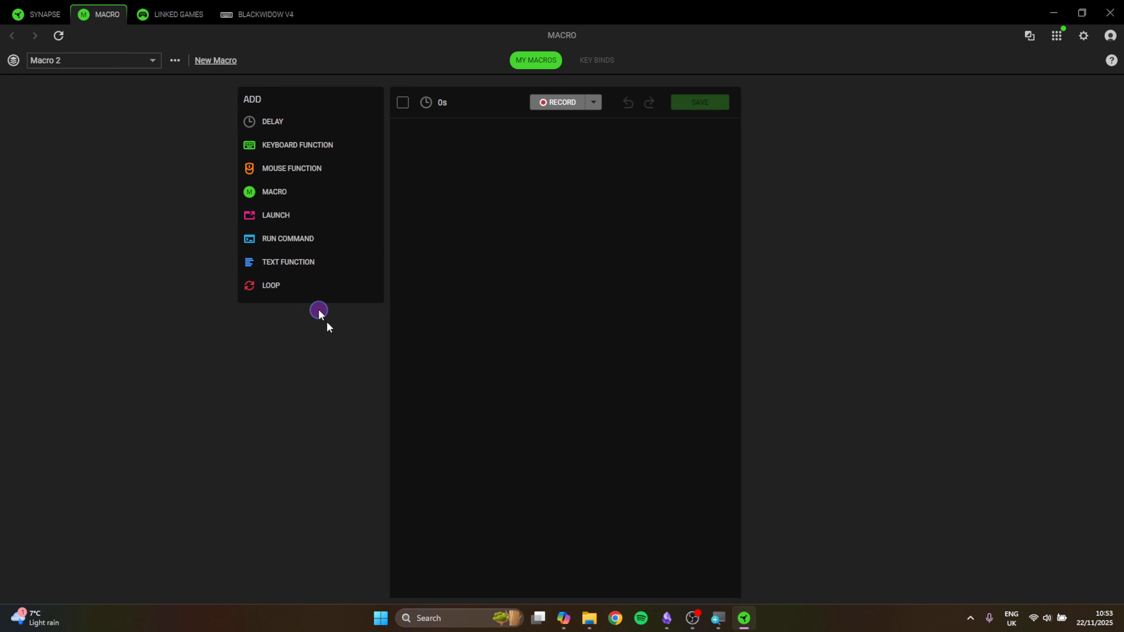
pyautogui.moveTo(284, 118); pyautogui.dragTo(465, 144)
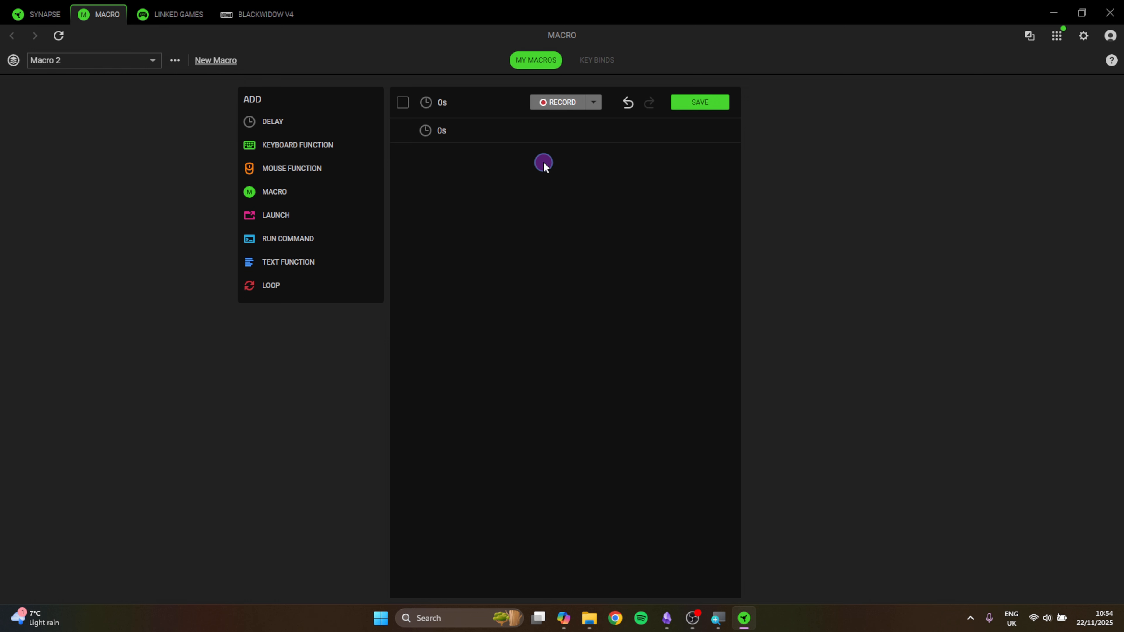
# Step: Record the keystrokes A, B and C into the new macro after the delay
pyautogui.click(559, 105)
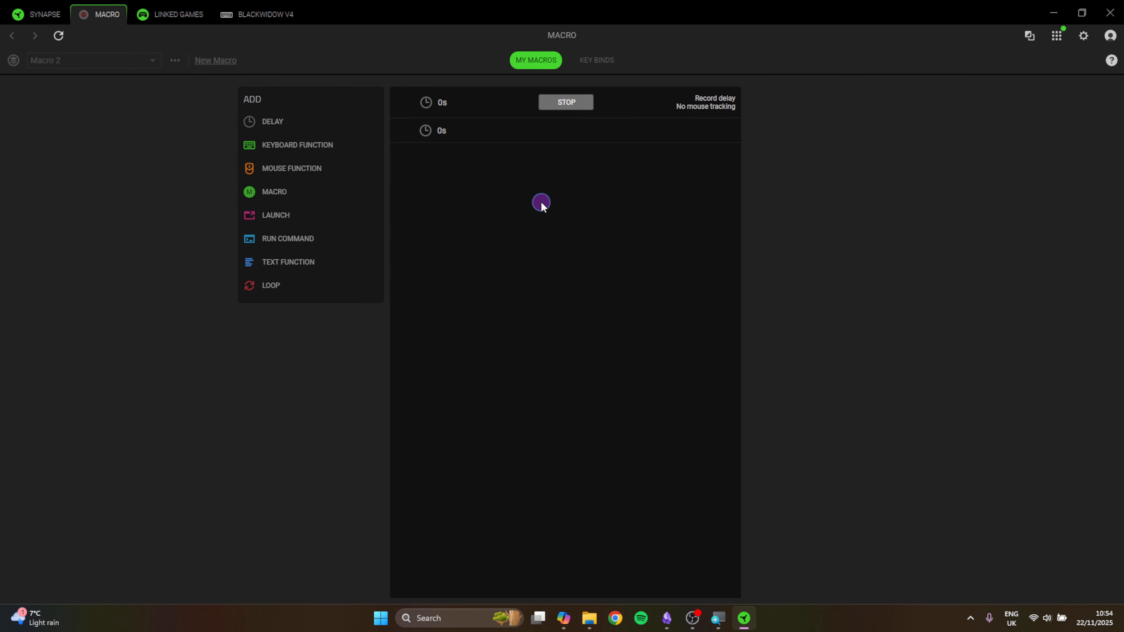
pyautogui.press('a')
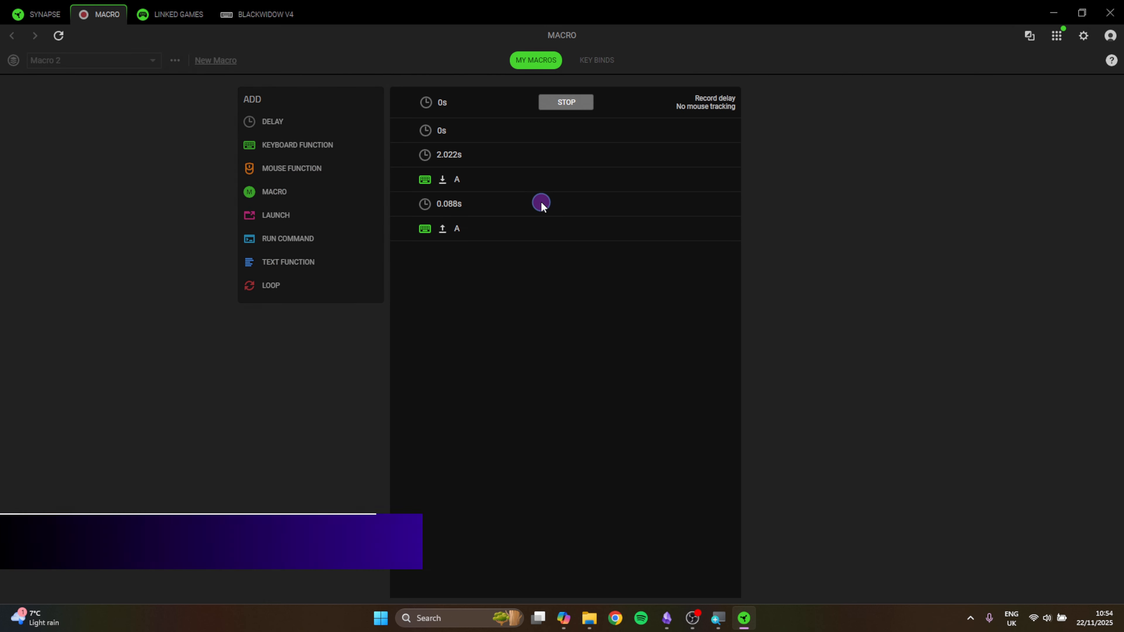
pyautogui.press('b')
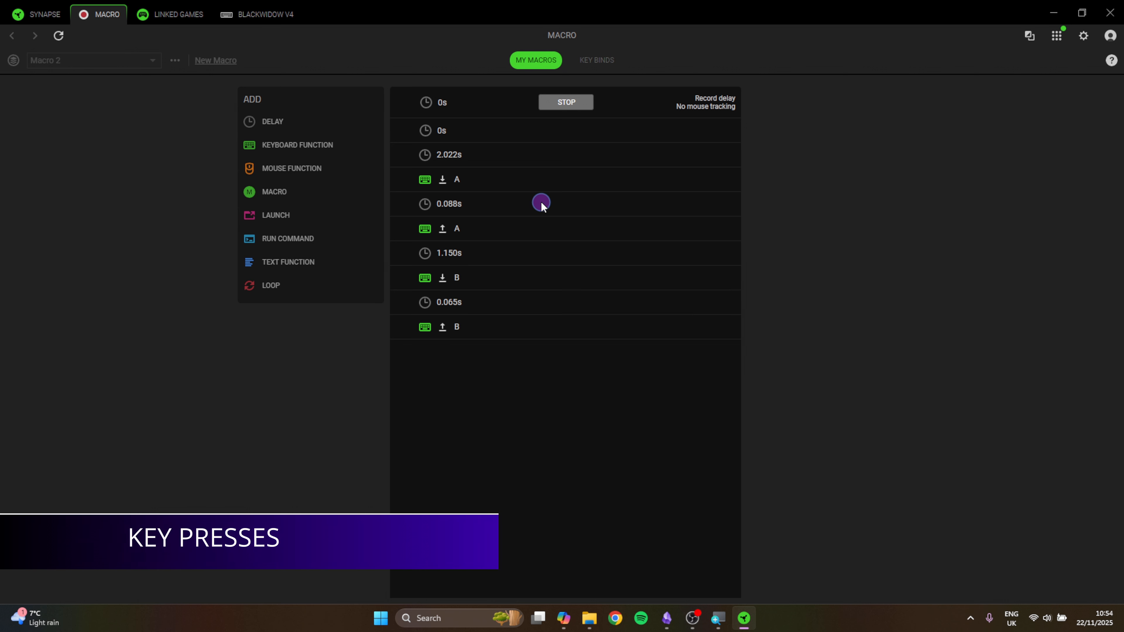
pyautogui.press('c')
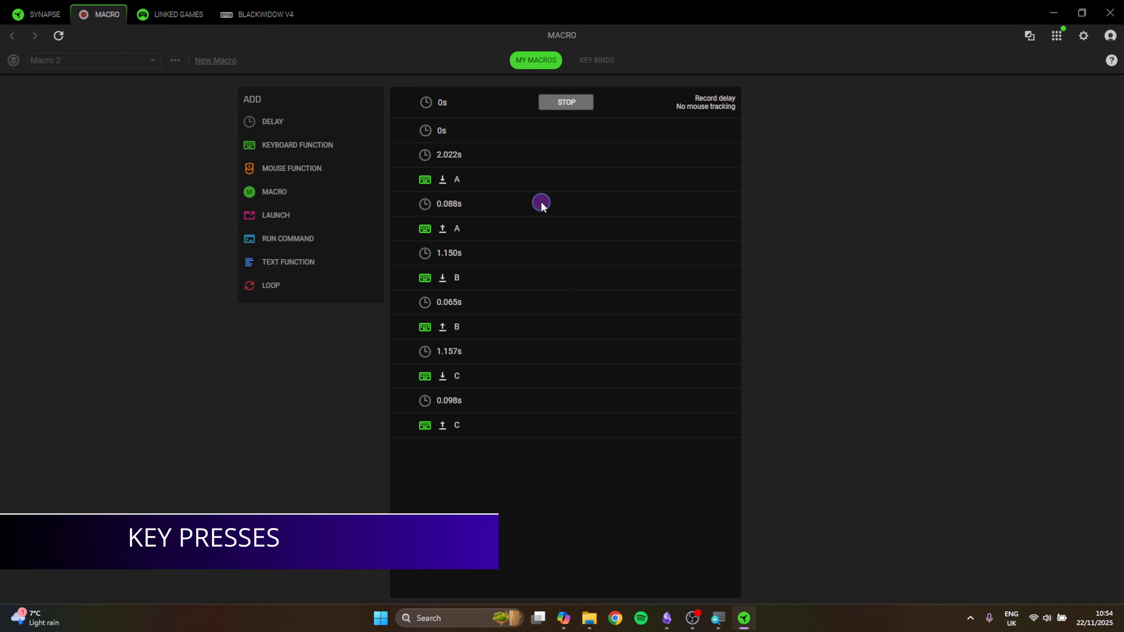
pyautogui.click(565, 104)
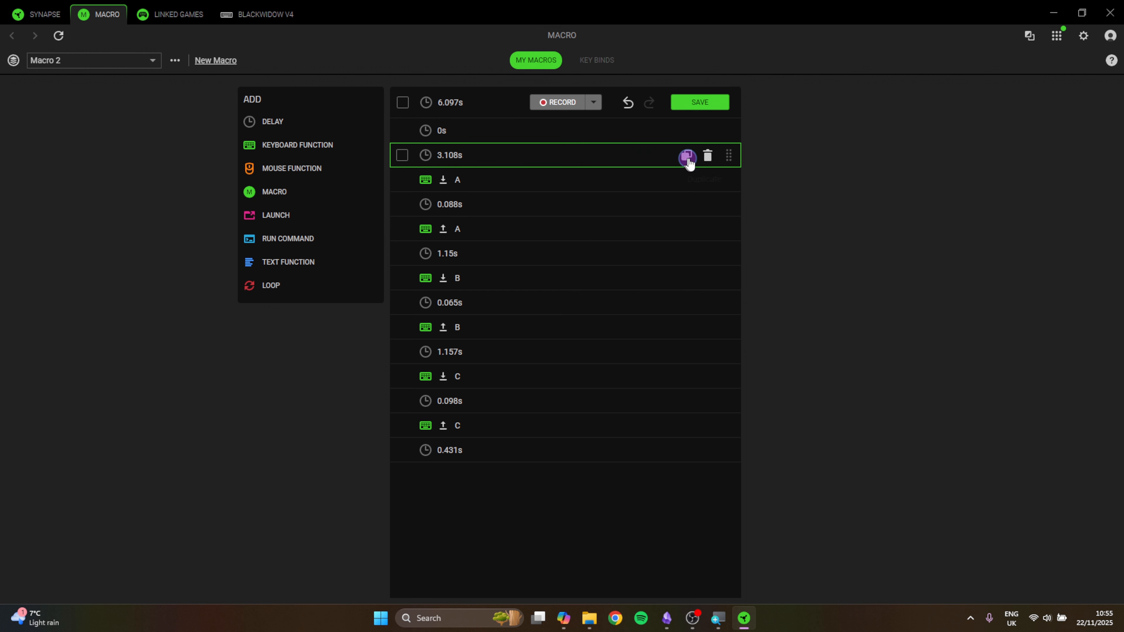
# Step: Delete the recorded delay just before the A keystroke and open the first delay's value for editing
pyautogui.click(710, 155)
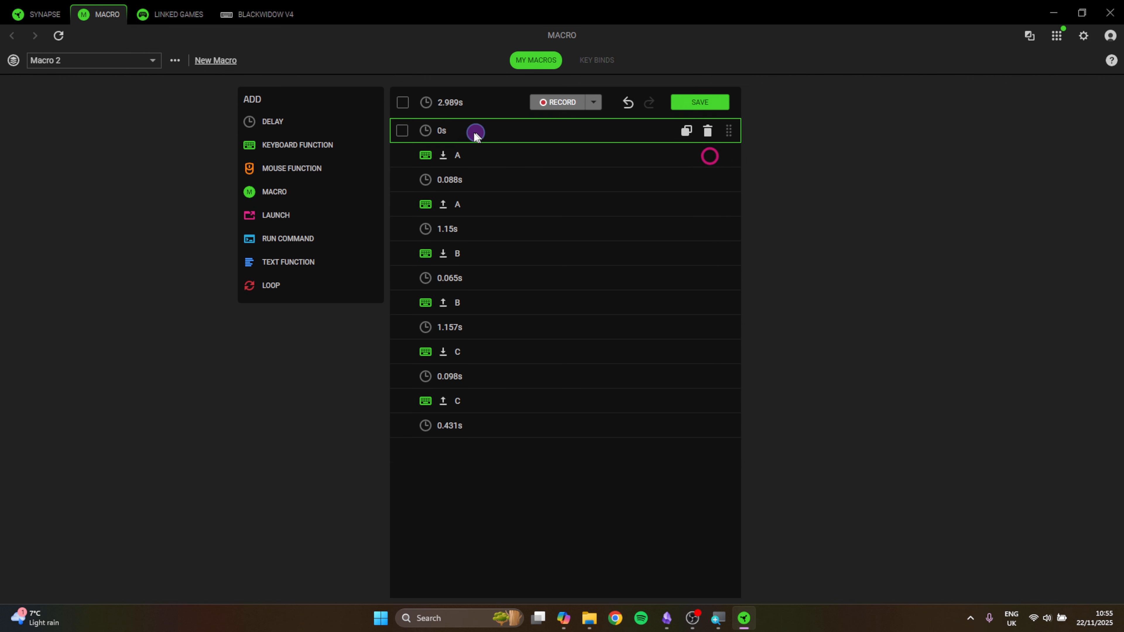
pyautogui.click(445, 129)
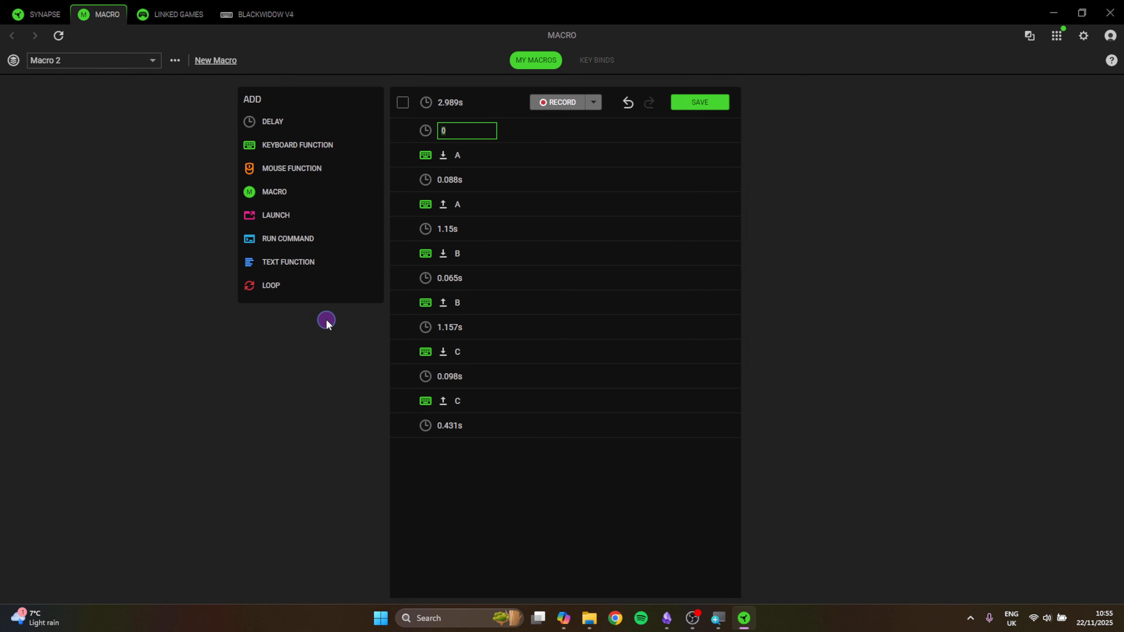
# Step: Enclose all of the macro's actions in a loop with a count of 3 and save the macro
pyautogui.moveTo(269, 287); pyautogui.dragTo(434, 117)
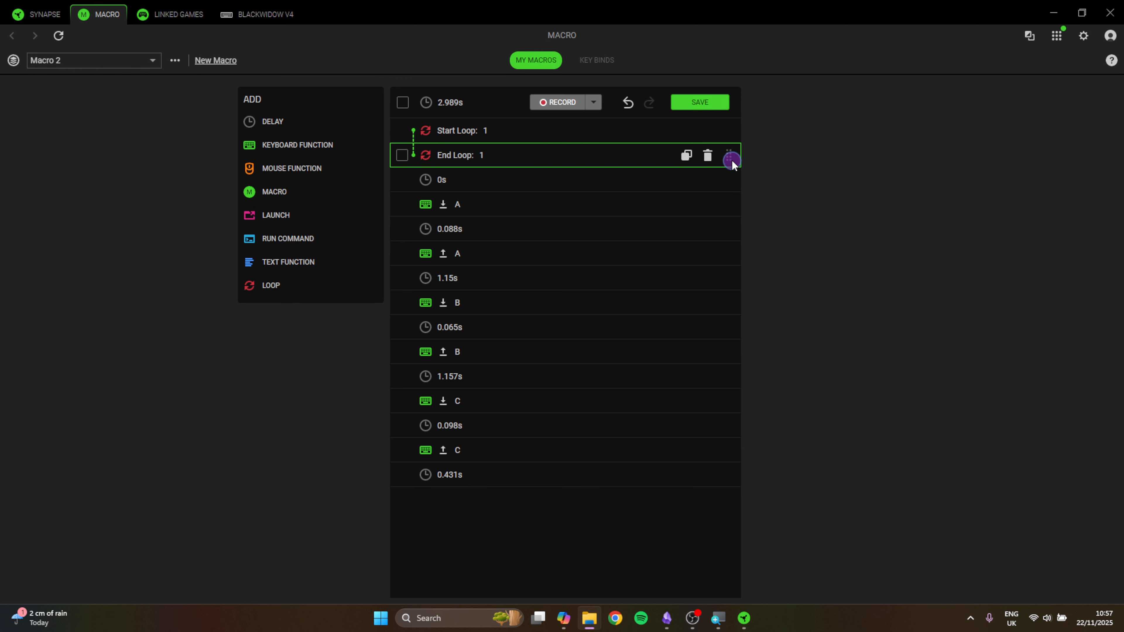
pyautogui.moveTo(731, 155); pyautogui.dragTo(719, 485)
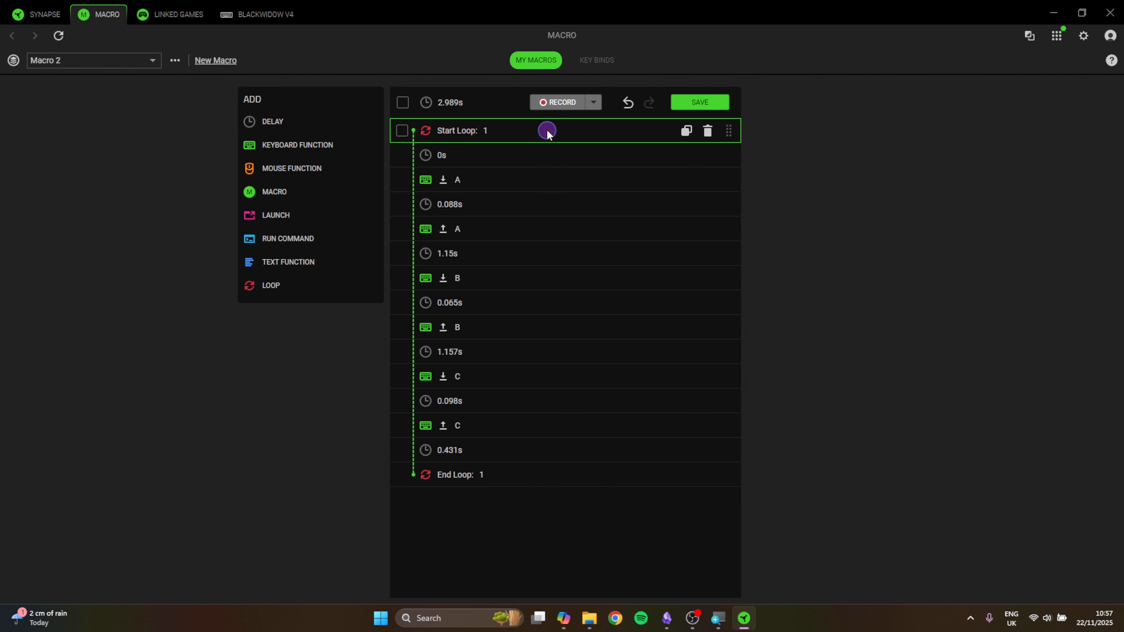
pyautogui.click(487, 130)
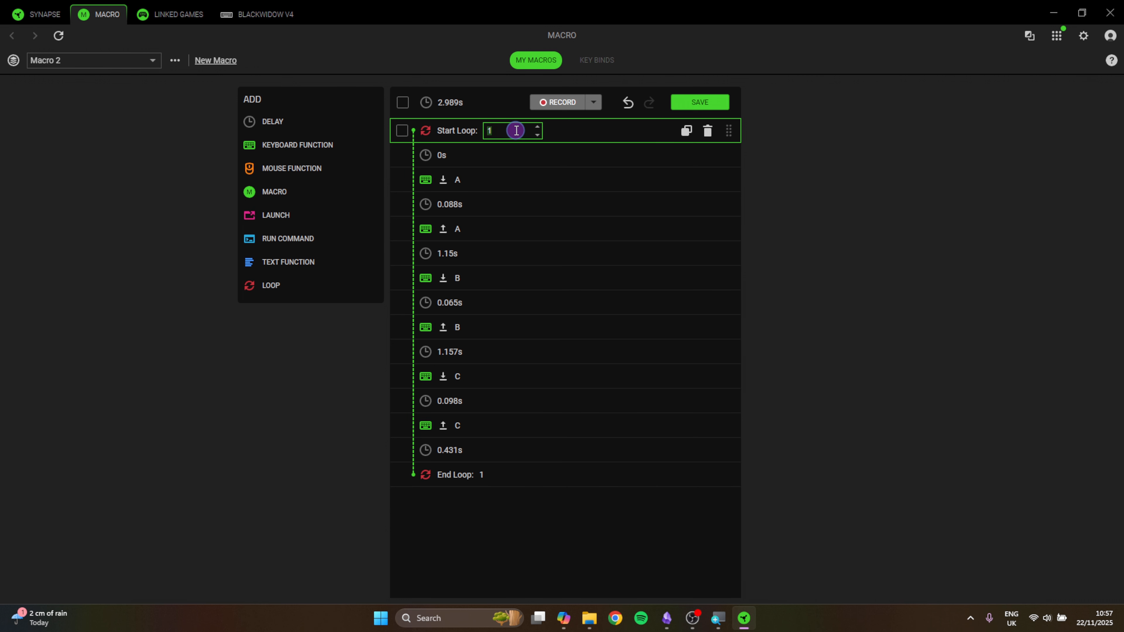
pyautogui.write('3')
pyautogui.click(695, 107)
pyautogui.click(703, 103)
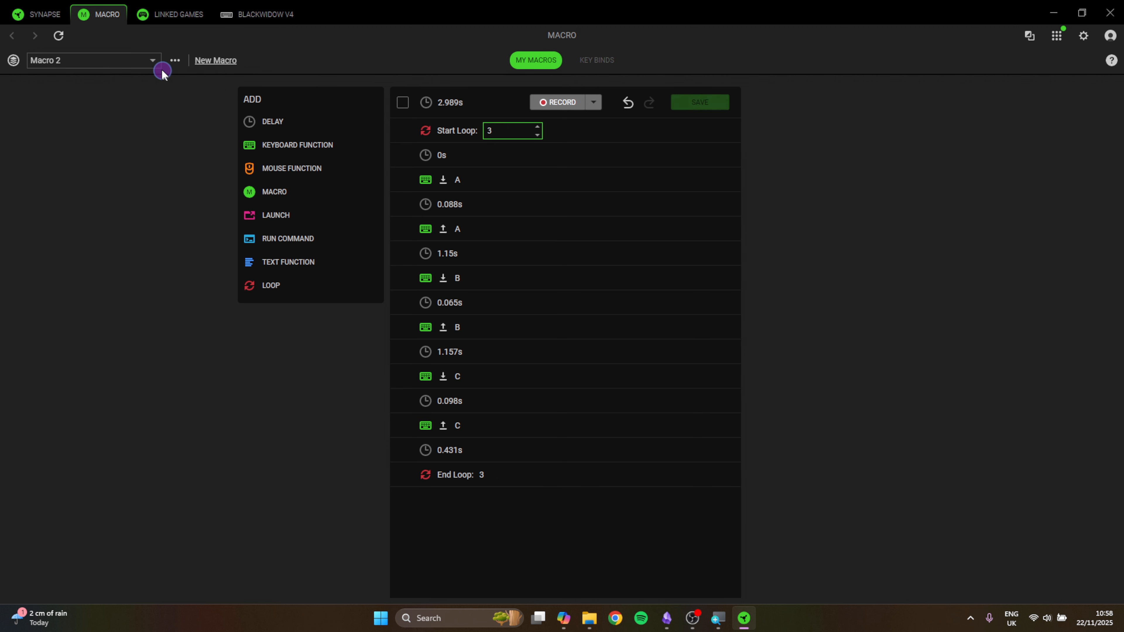
# Step: Rename Macro 2 as Demo
pyautogui.click(151, 60)
pyautogui.click(152, 61)
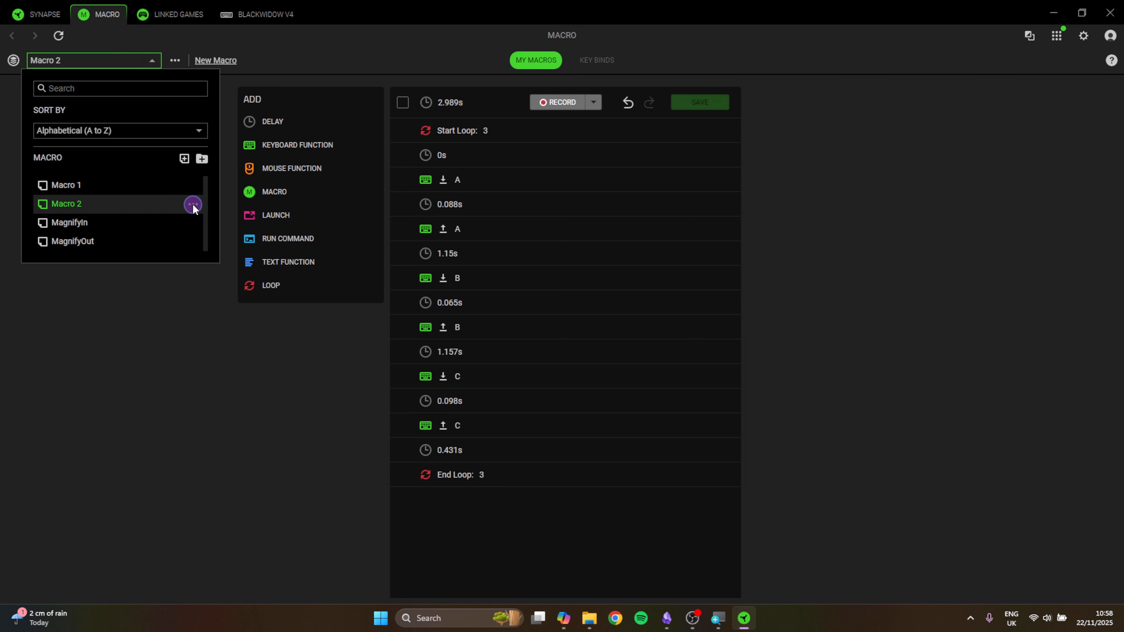
pyautogui.click(193, 205)
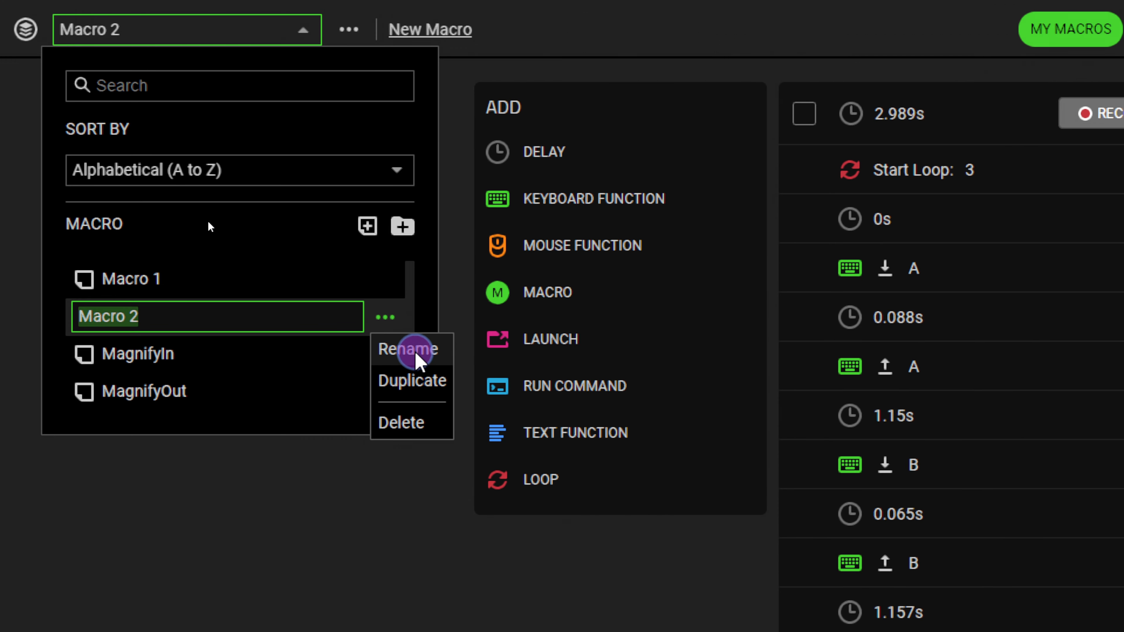
pyautogui.click(222, 238)
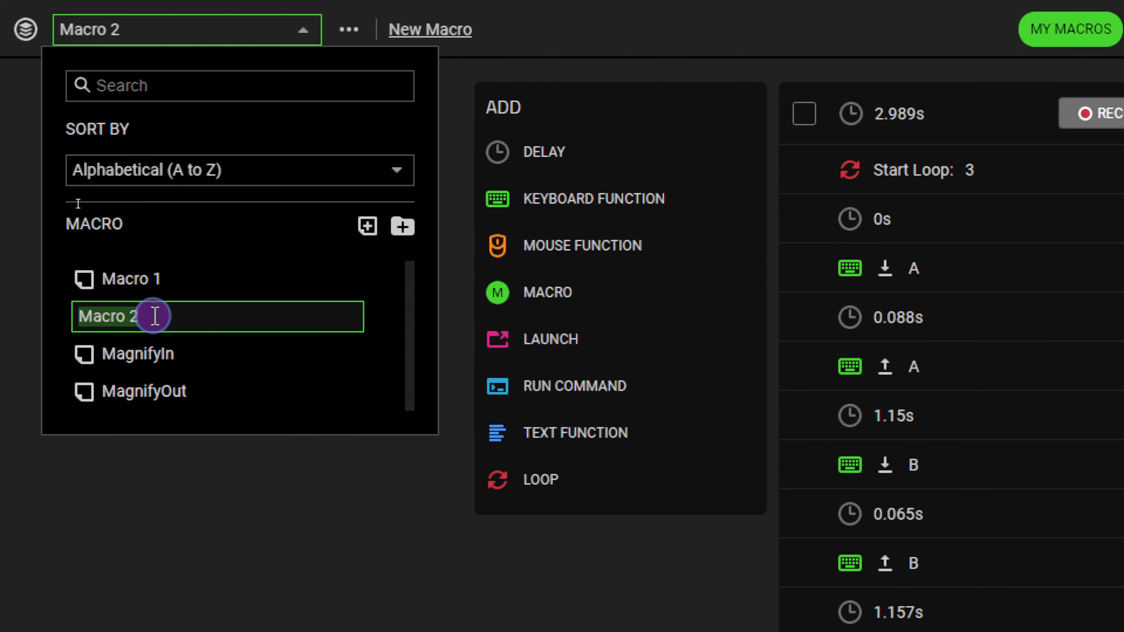
pyautogui.write('Demo')
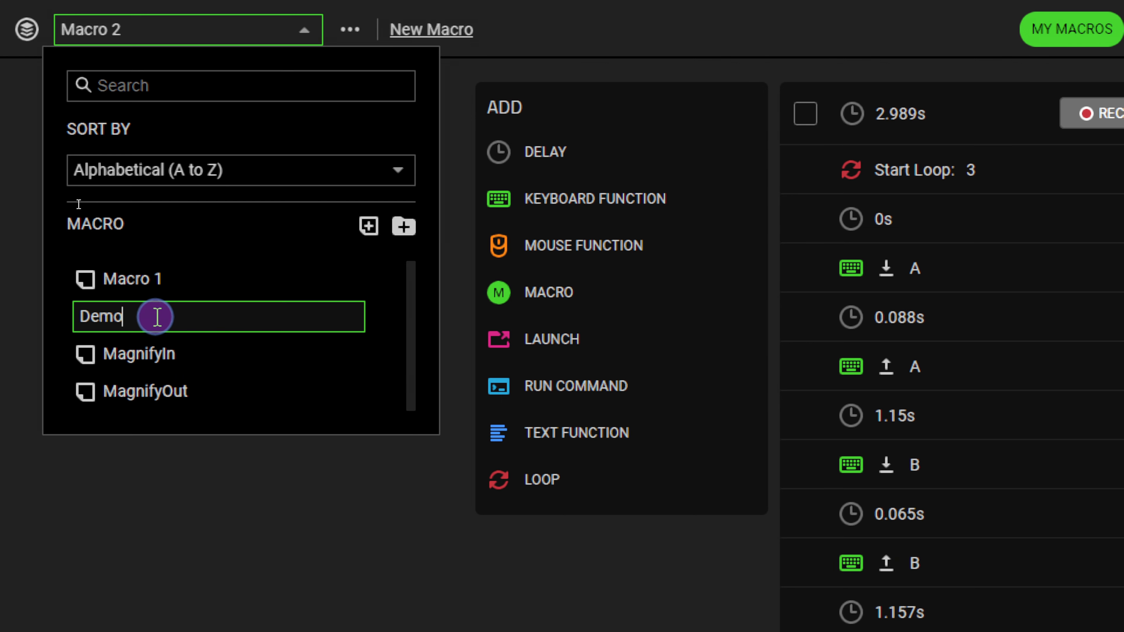
pyautogui.press('Return')
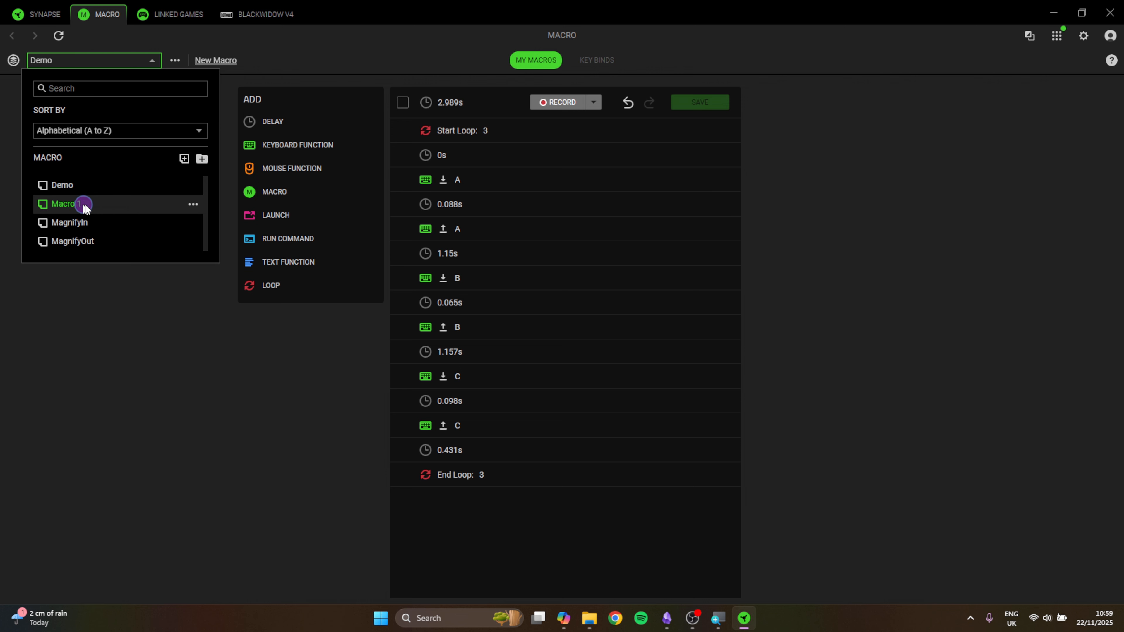
# Step: Assign the Demo macro to the M5 key of the BlackWidow V4 with the Play once playback option and save it
pyautogui.click(263, 14)
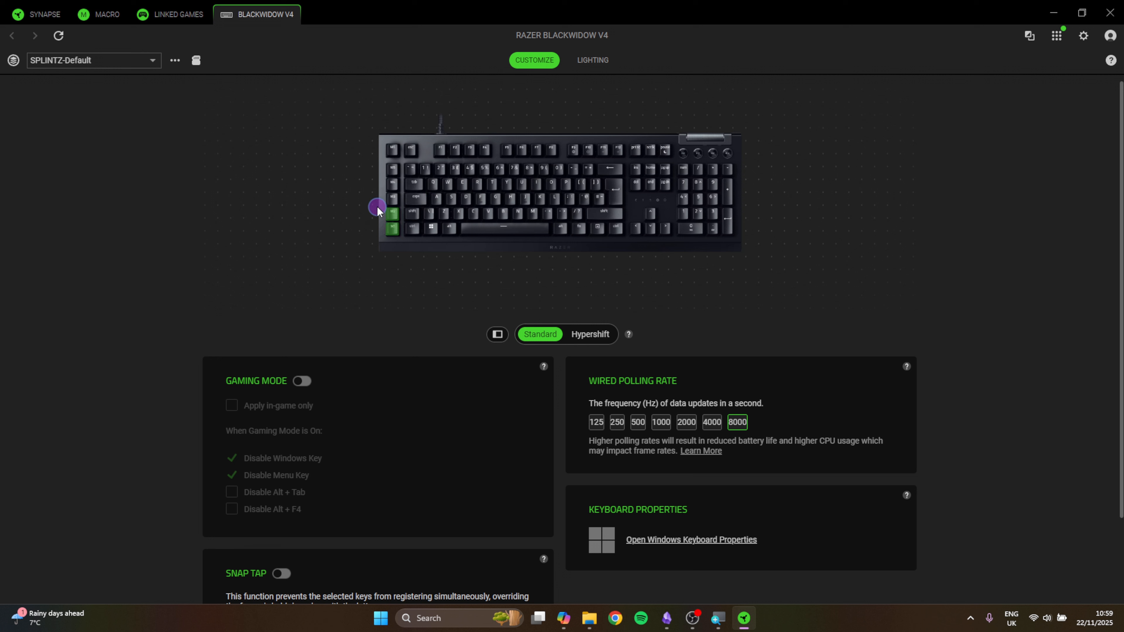
pyautogui.click(393, 169)
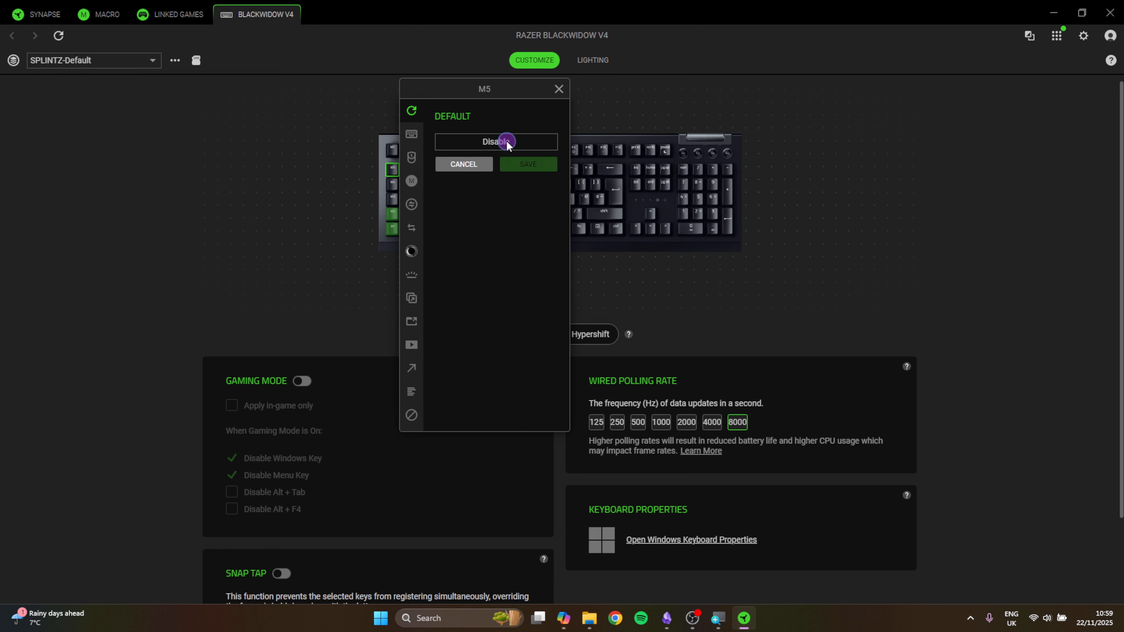
pyautogui.moveTo(412, 134)
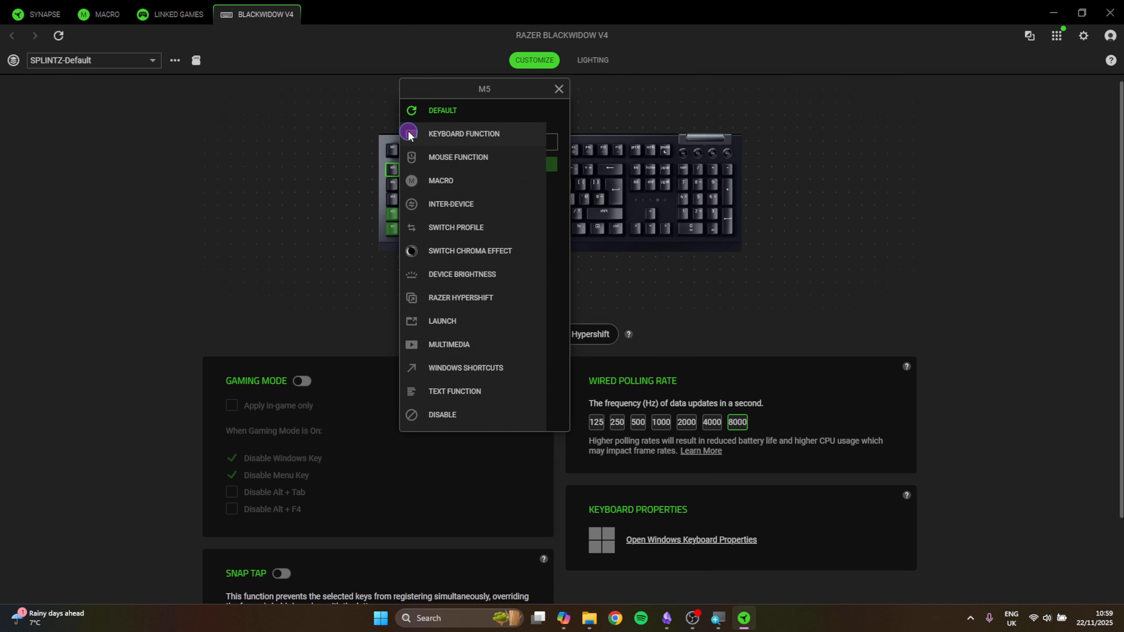
pyautogui.click(445, 180)
pyautogui.click(457, 141)
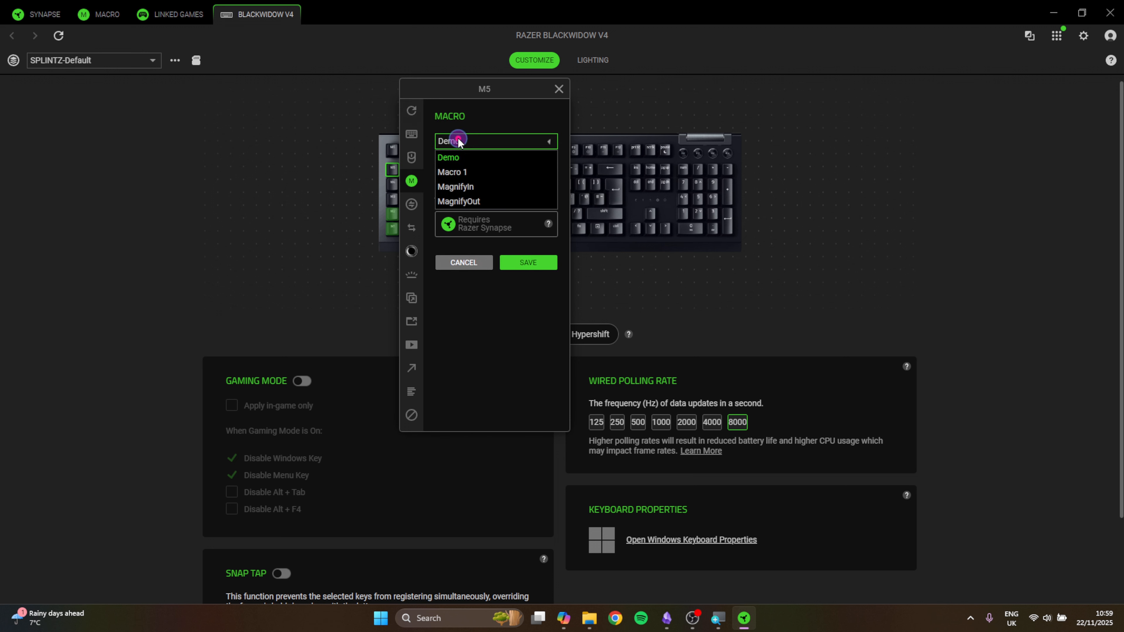
pyautogui.click(470, 157)
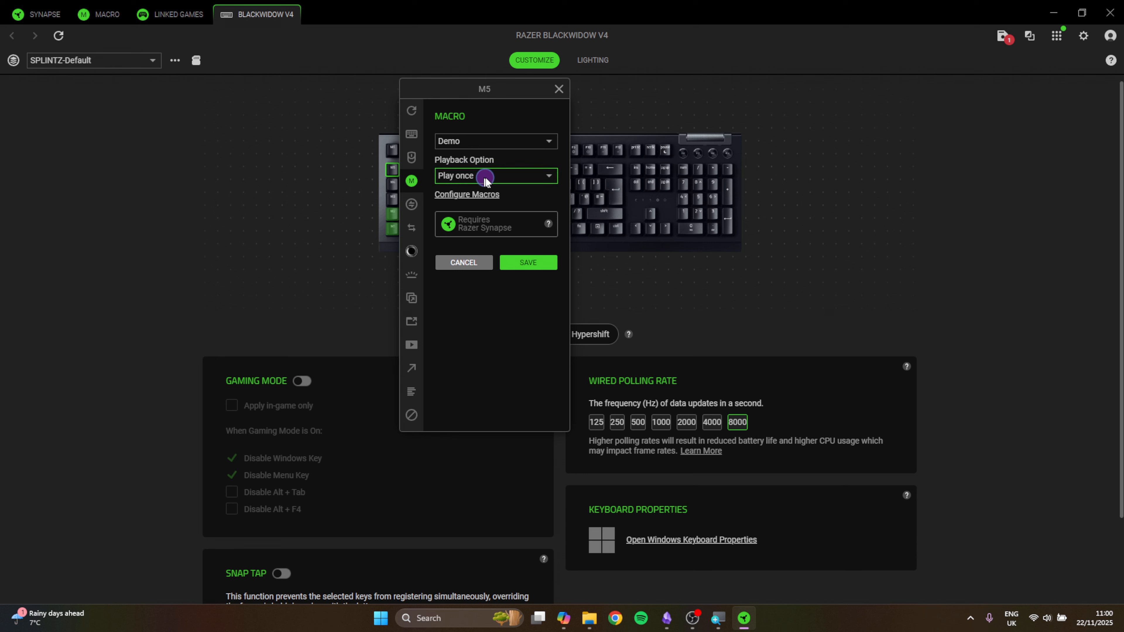
pyautogui.click(494, 176)
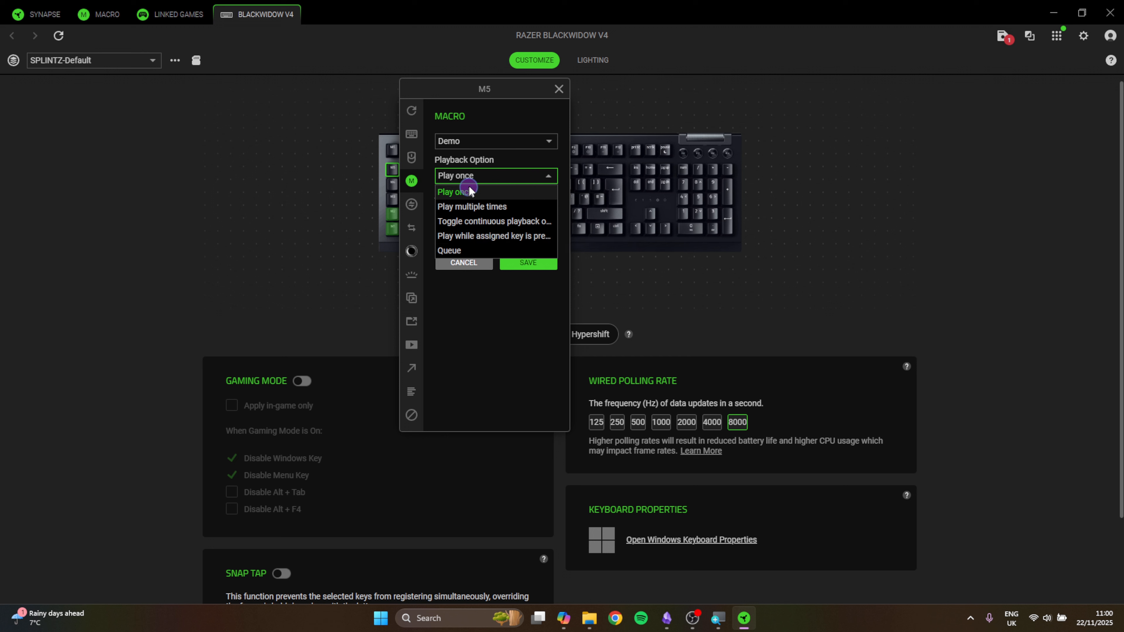
pyautogui.click(488, 176)
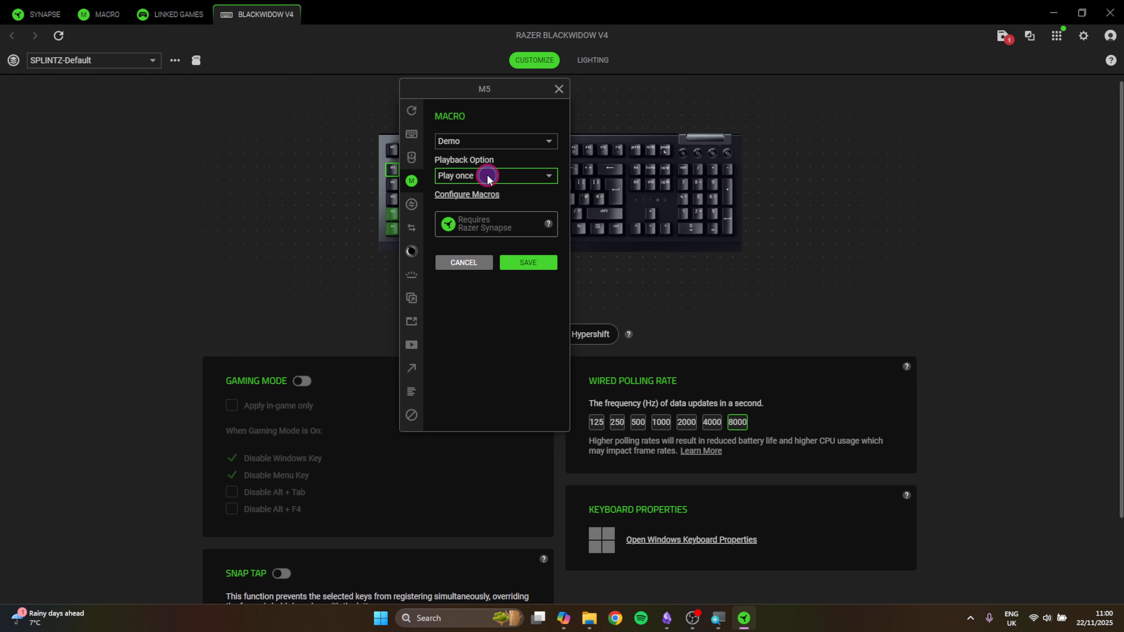
pyautogui.click(522, 261)
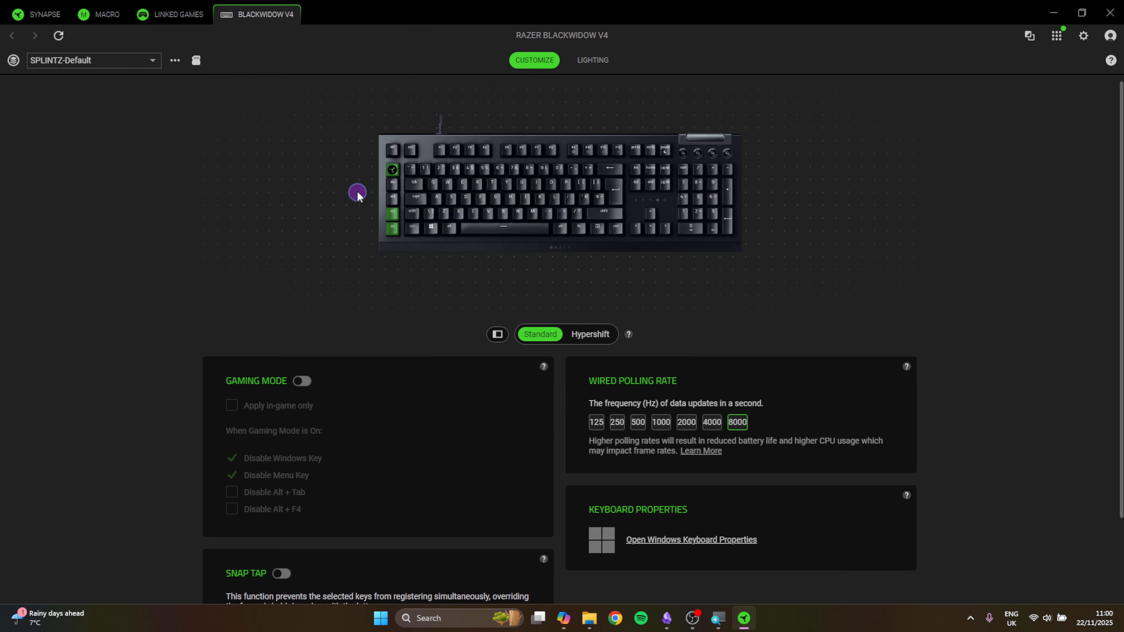
pyautogui.moveTo(392, 174)
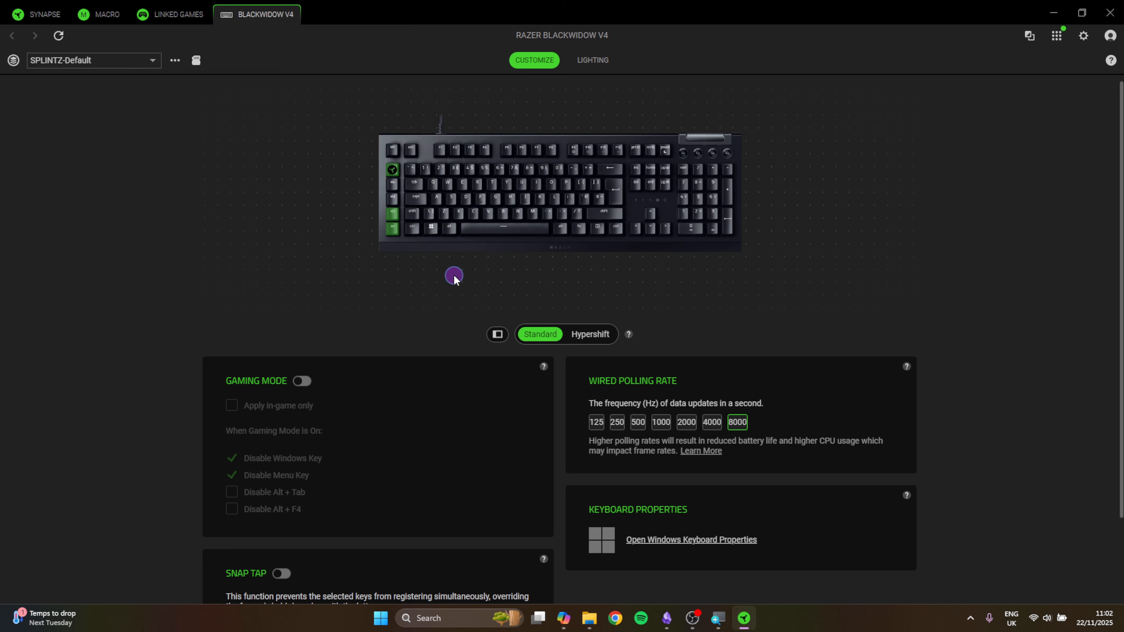
# Step: Open Notepad and test the Demo macro with the keyboard's M5 key, entering abcabcabc in the blank document
pyautogui.press('super')
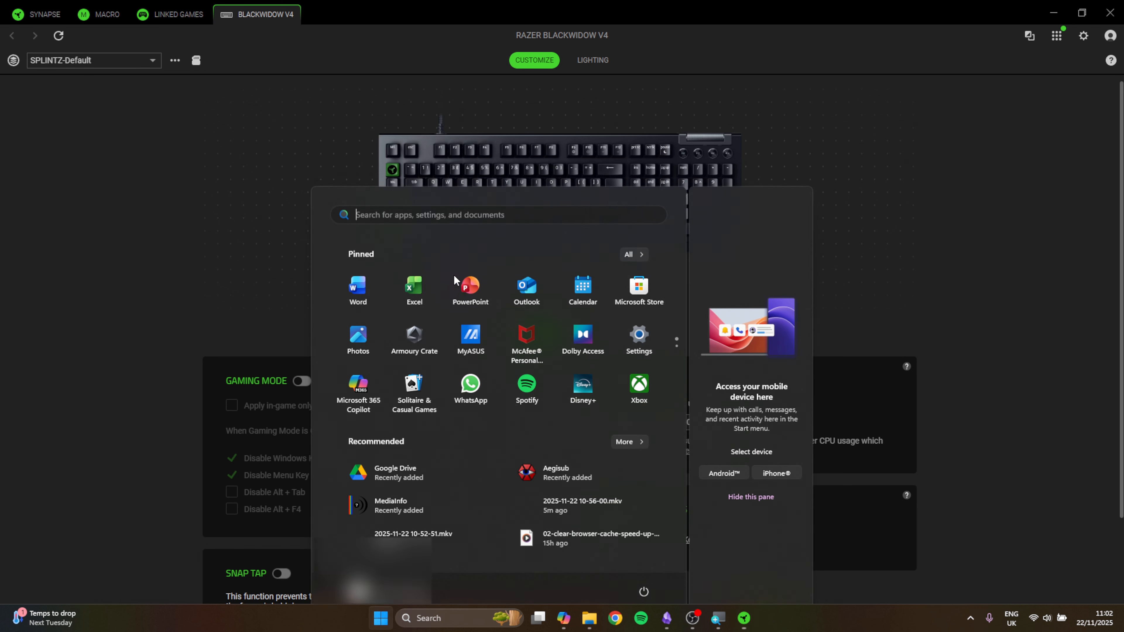
pyautogui.write('notepad')
pyautogui.press('Return')
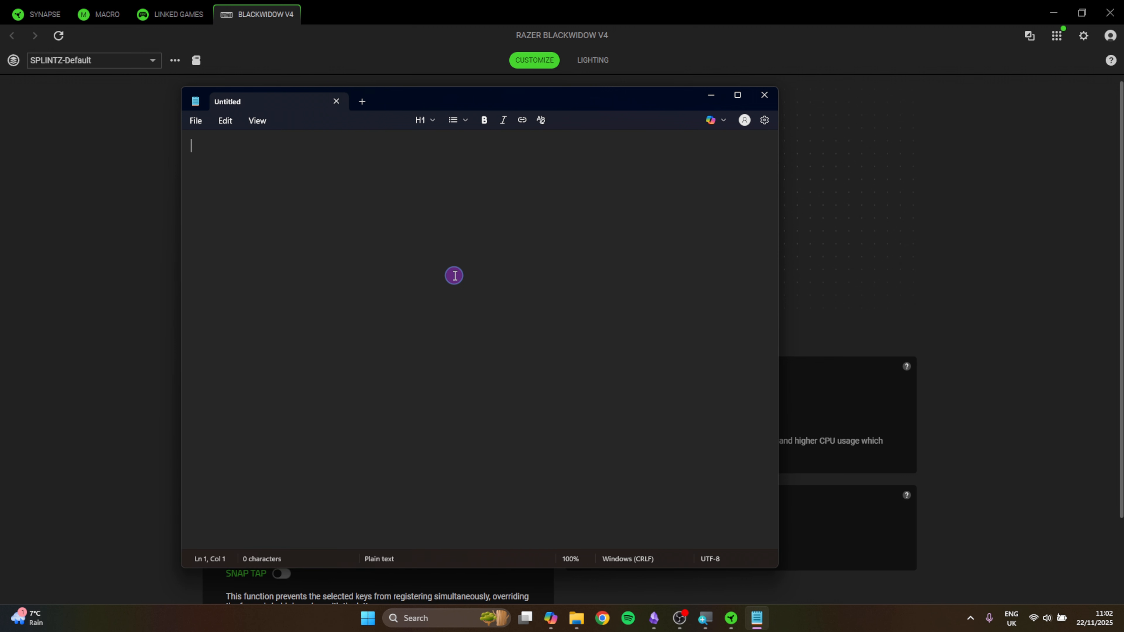
pyautogui.write('abcabcabc')
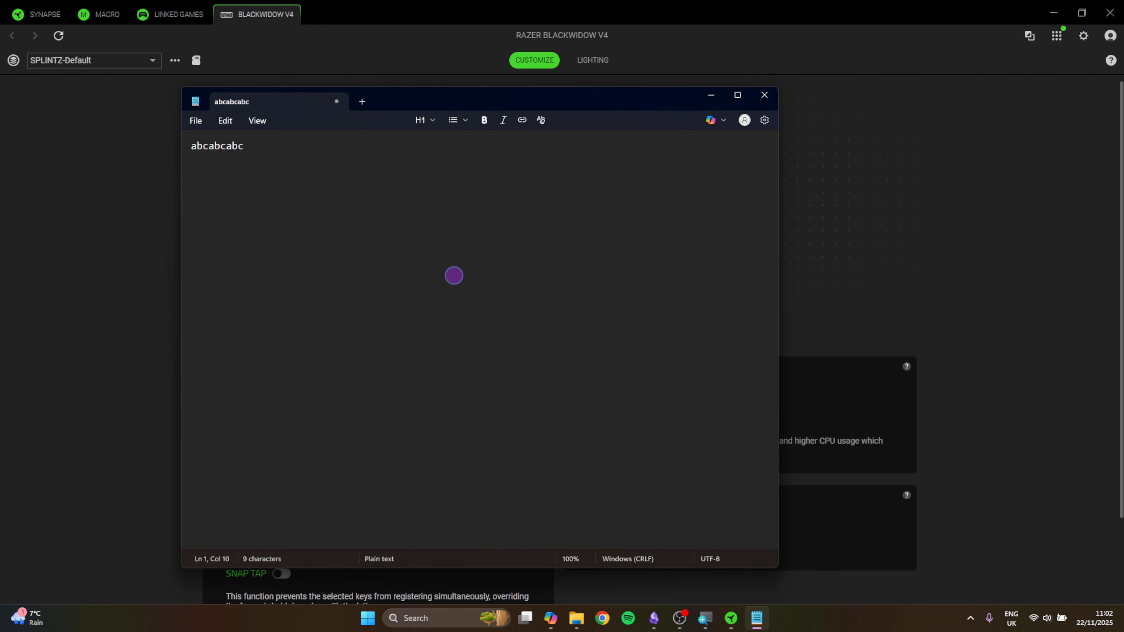